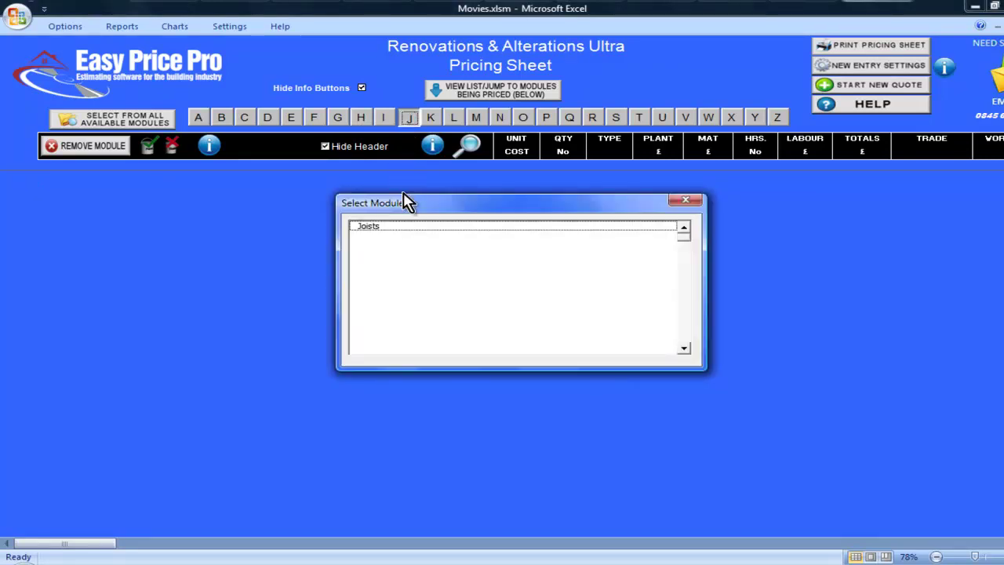
Add the Joists module to the pricing sheet with a joist length of 4.4 LM and a joist area width of 5.7 LM
double_click(406, 226)
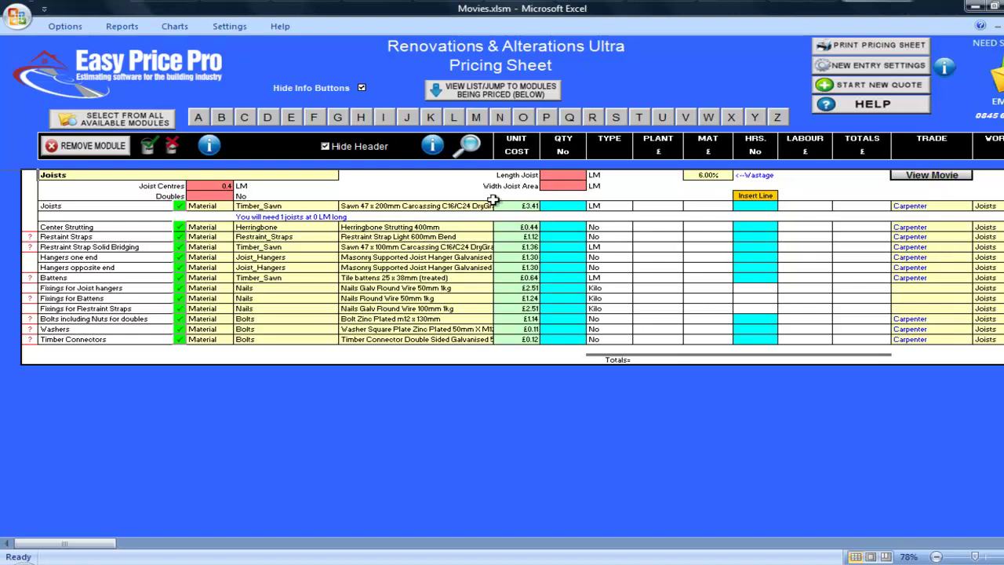
click(553, 175)
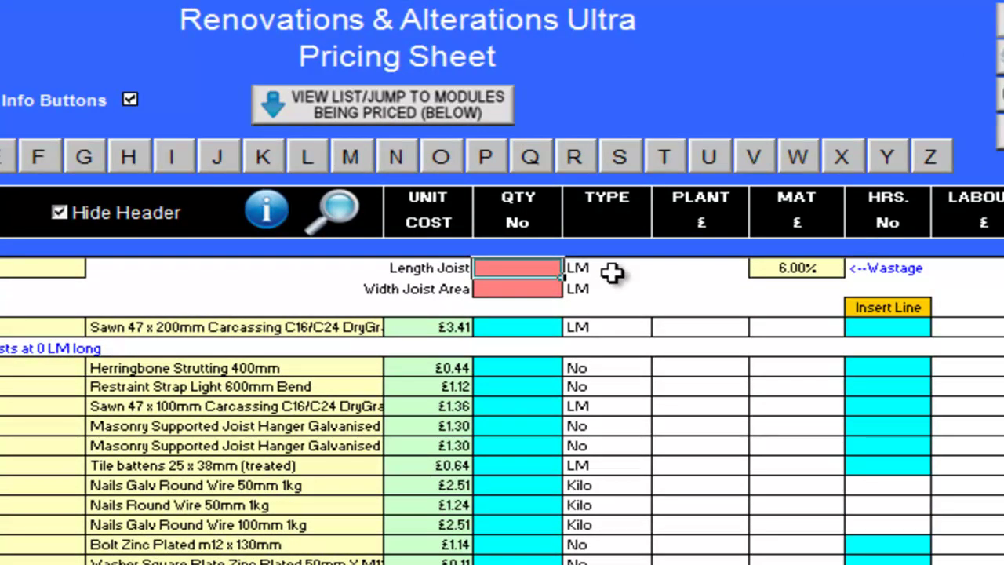
text(4.4)
key(Return)
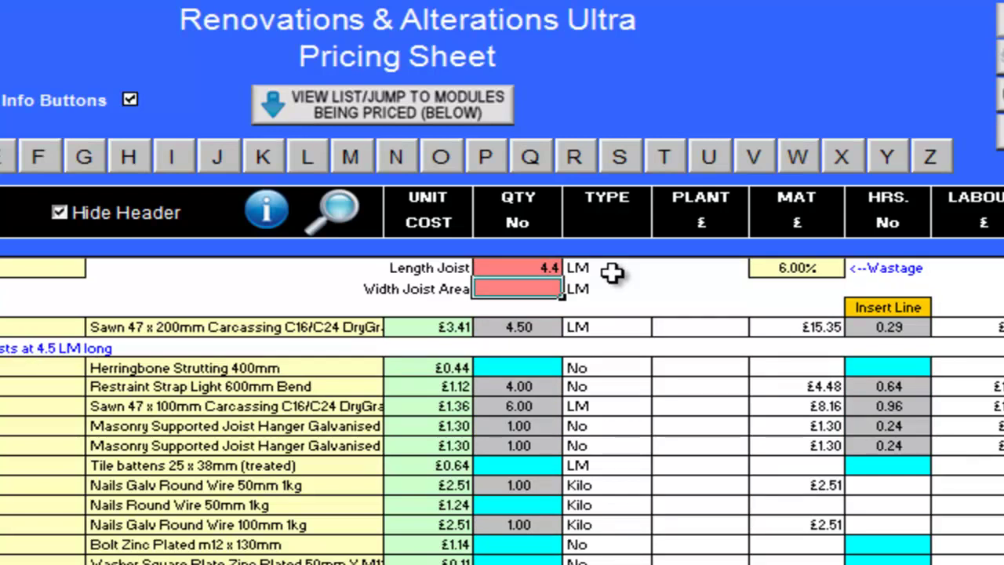
text(5.7)
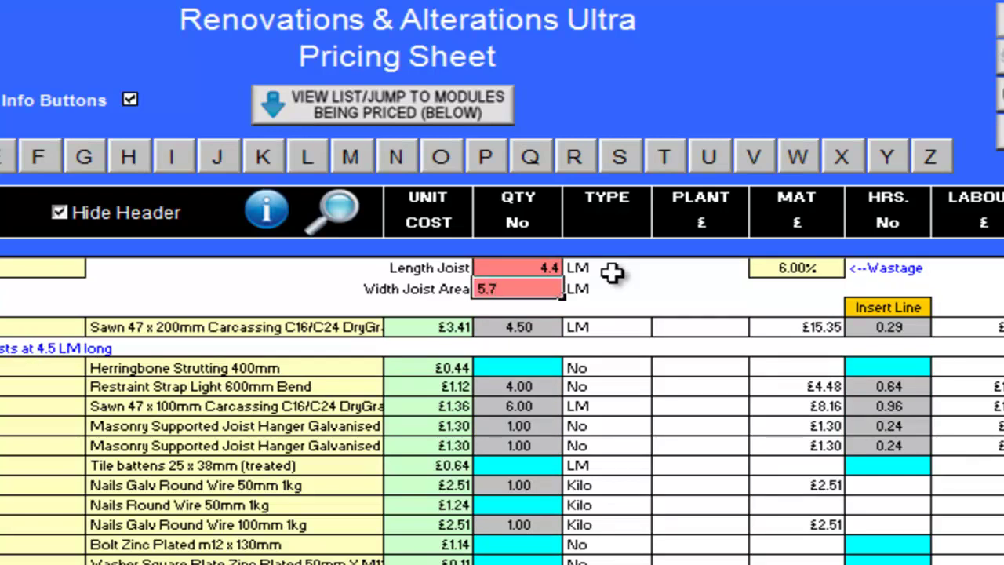
key(Return)
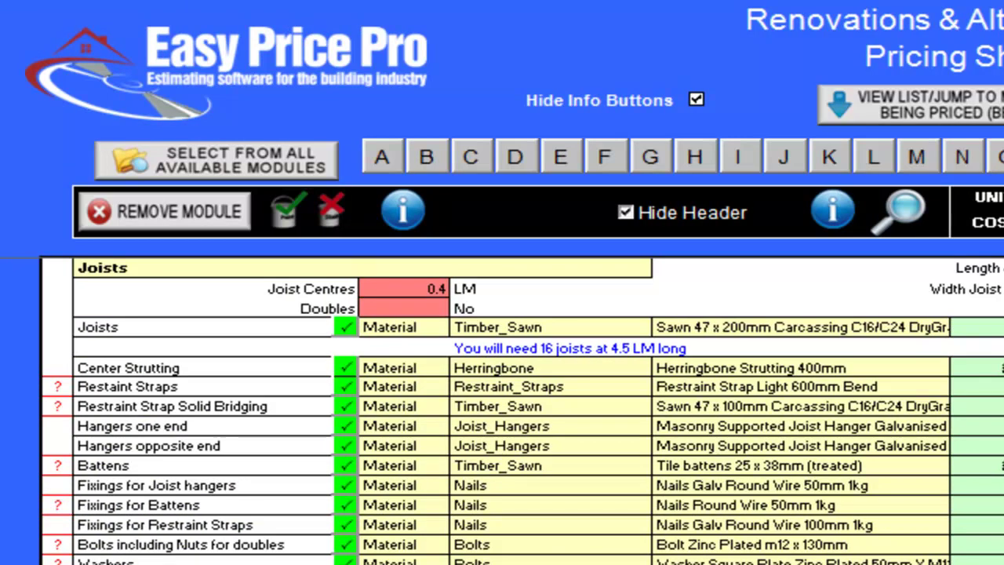
Set the number of doubles in the Joists module to 2
click(437, 309)
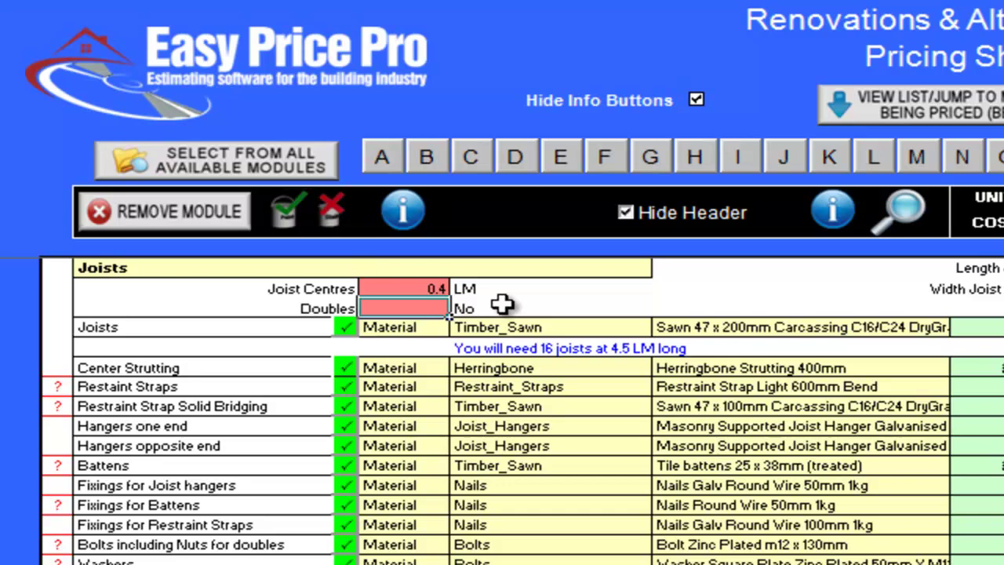
text(2)
key(Return)
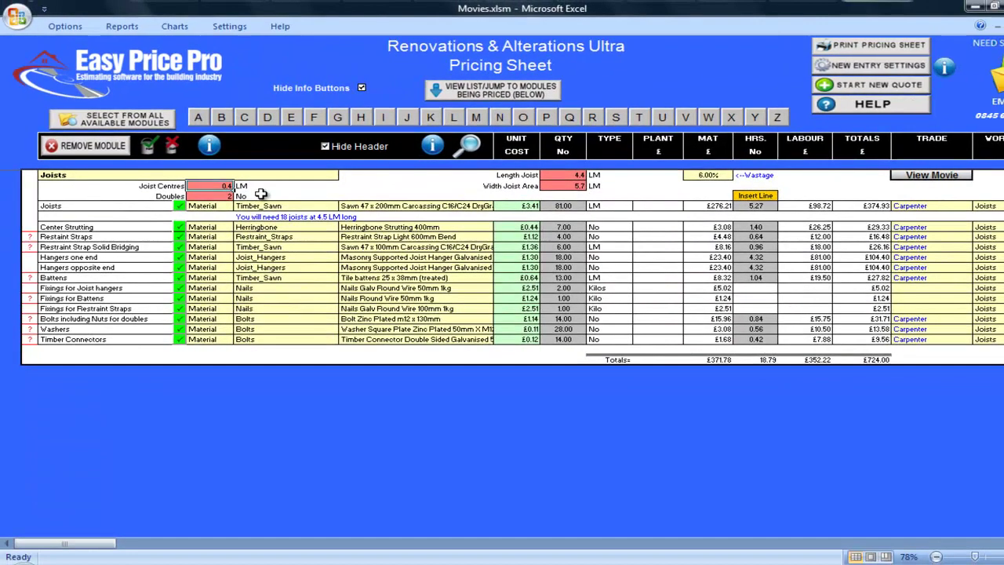
Set the joist centres to 0.6 LM
key(Down)
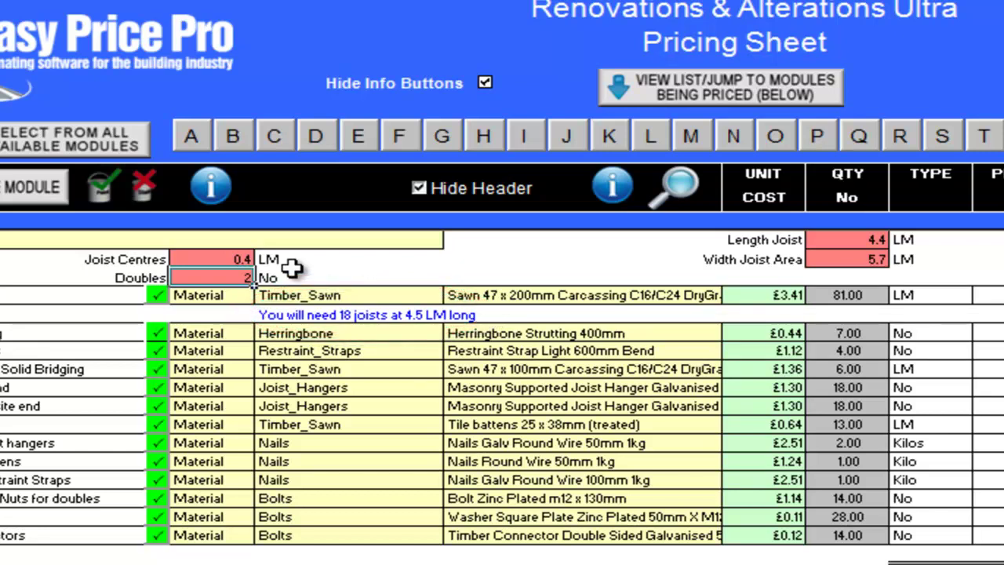
click(250, 257)
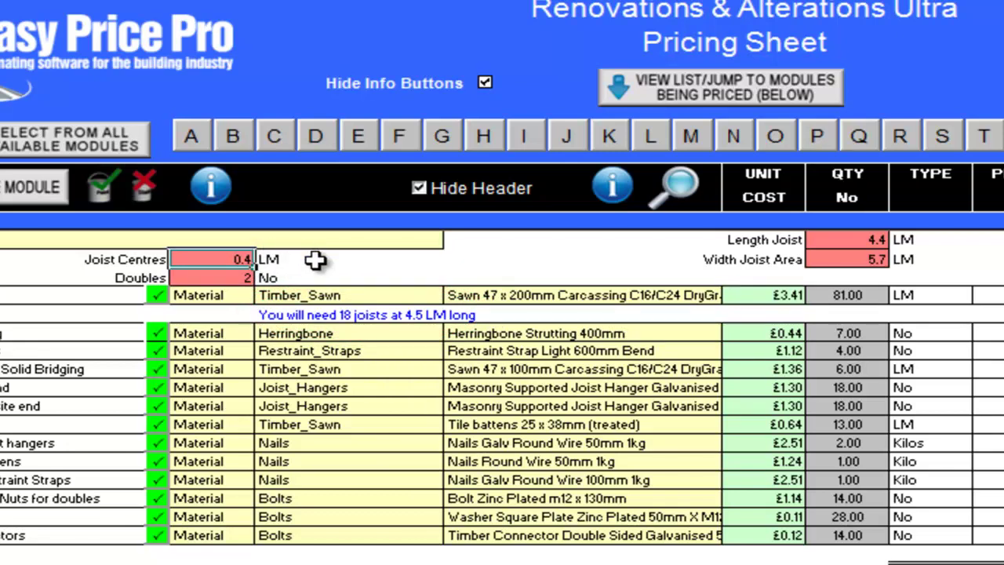
text(0.6)
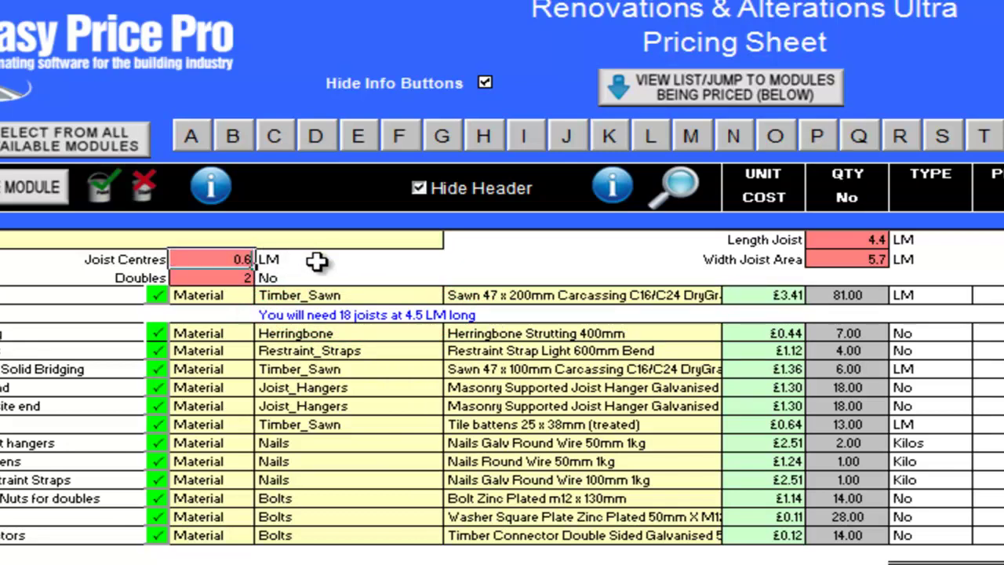
key(Return)
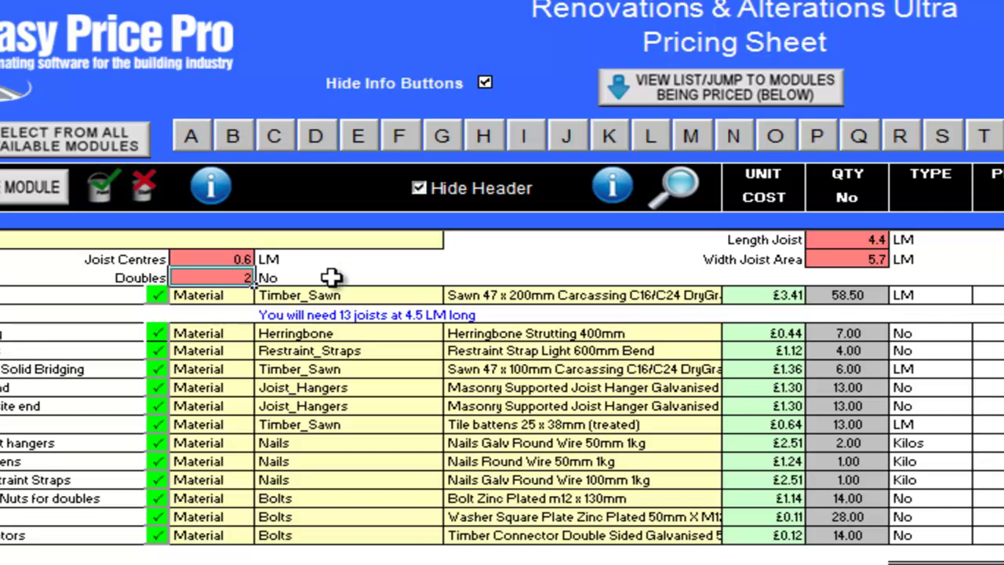
Change the Center Strutting type to Solid
click(383, 334)
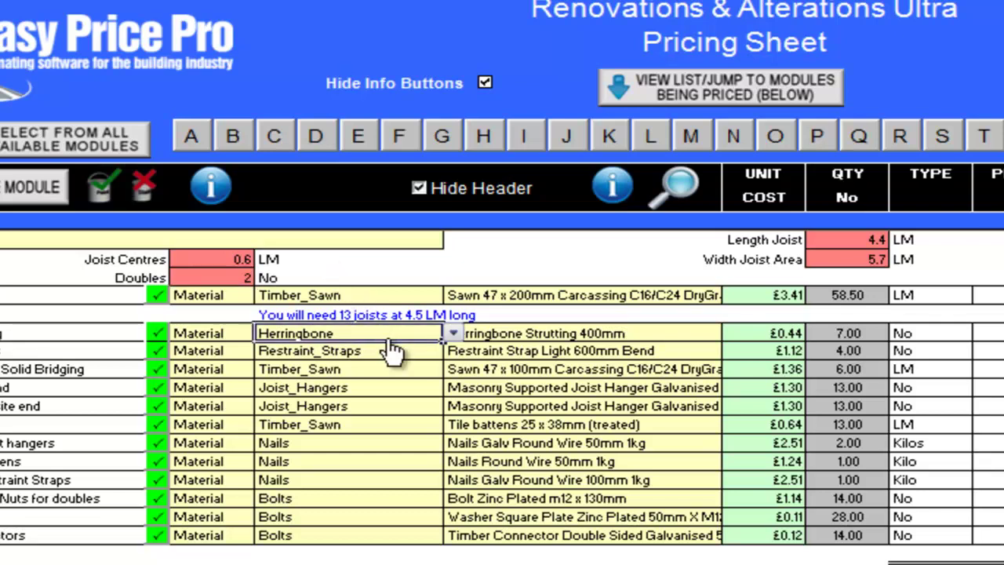
click(452, 336)
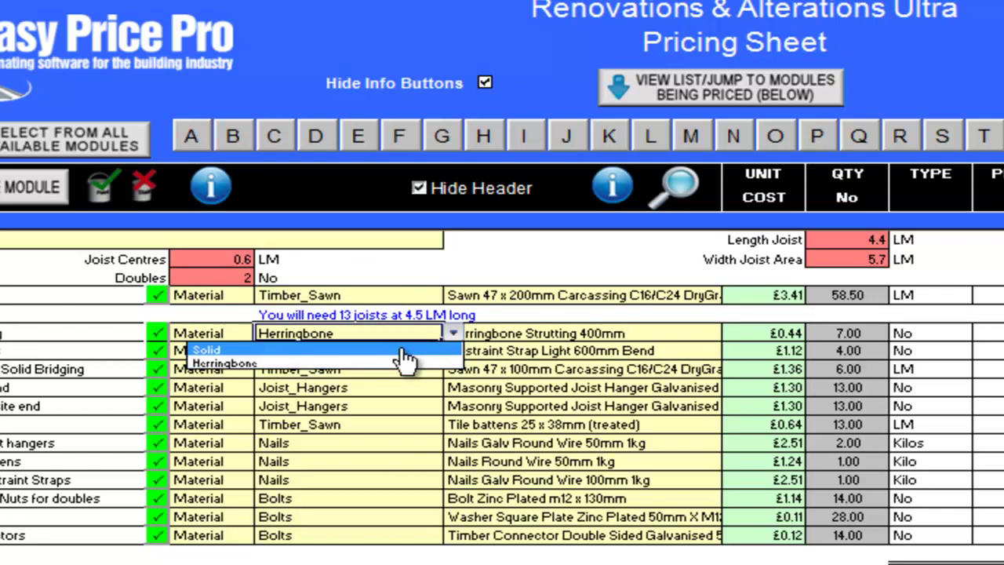
click(402, 351)
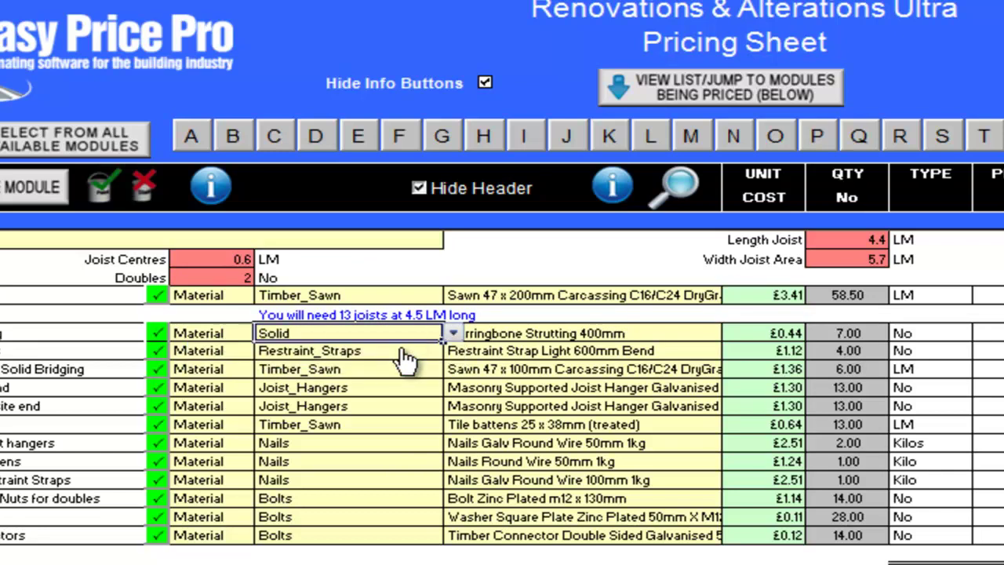
Set the Center Strutting material to Sawn 38 x 150mm Treated Softwood
click(557, 333)
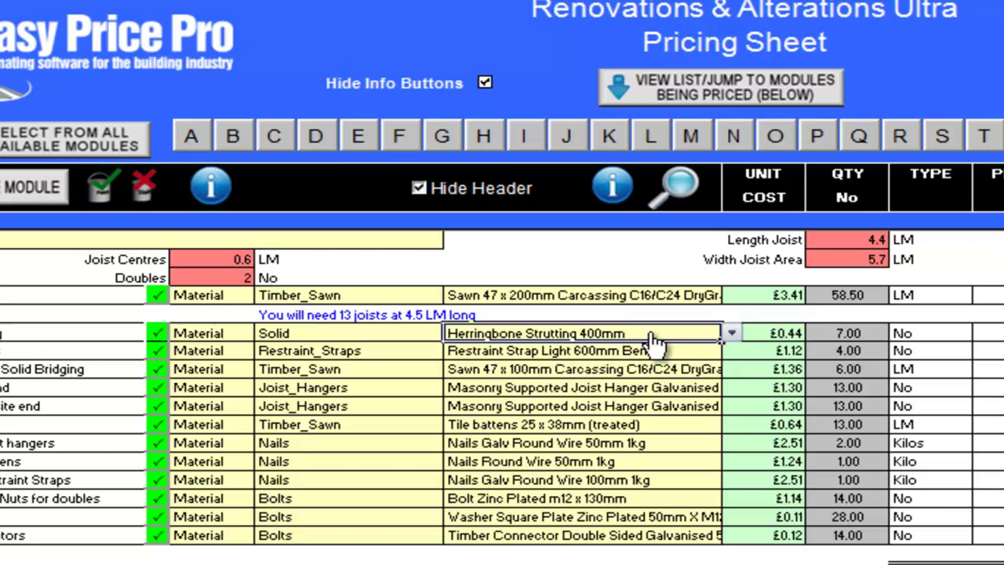
click(730, 334)
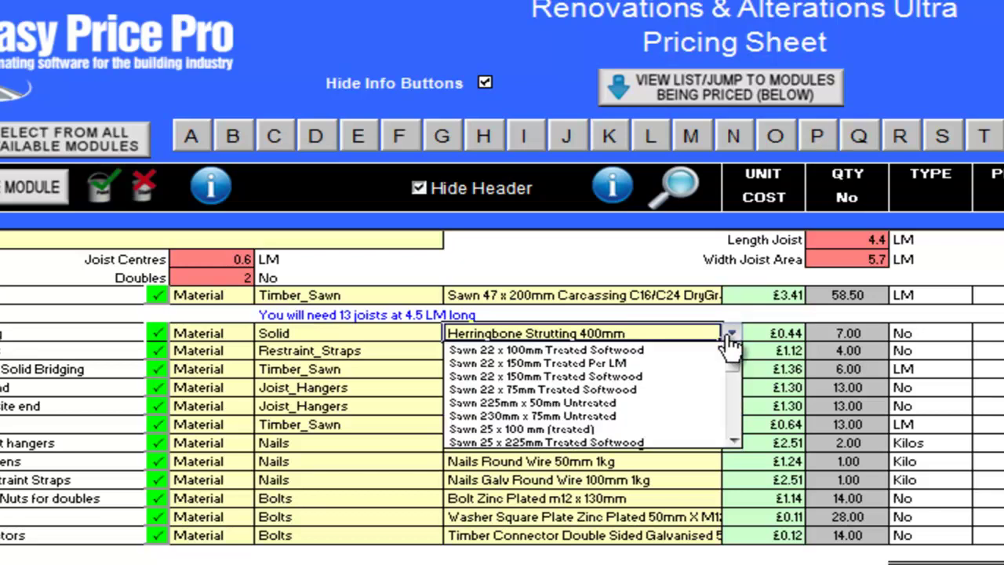
click(734, 440)
click(733, 440)
click(734, 440)
click(733, 440)
click(734, 440)
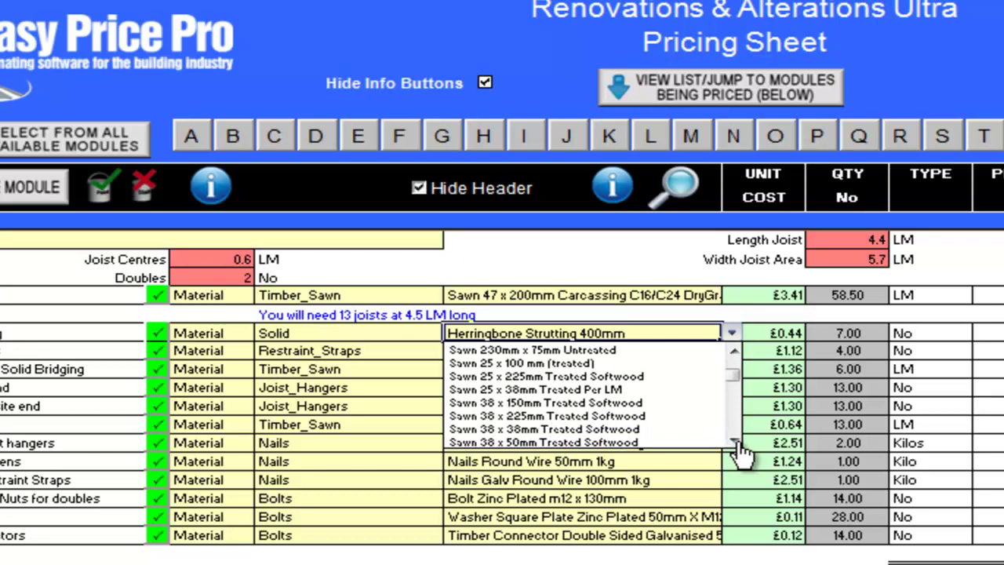
click(663, 403)
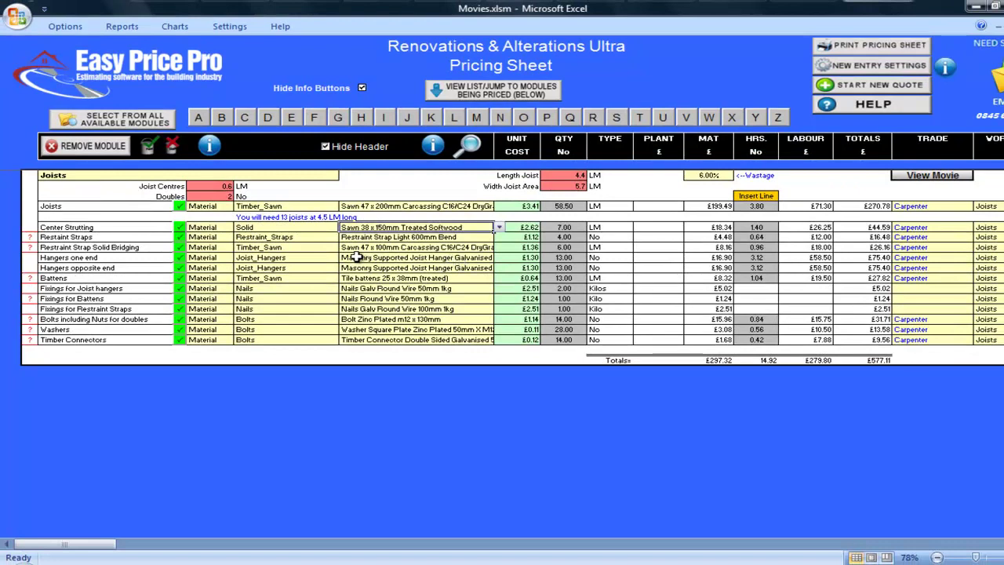
Exclude the Hangers opposite end line from the Joists pricing
click(180, 267)
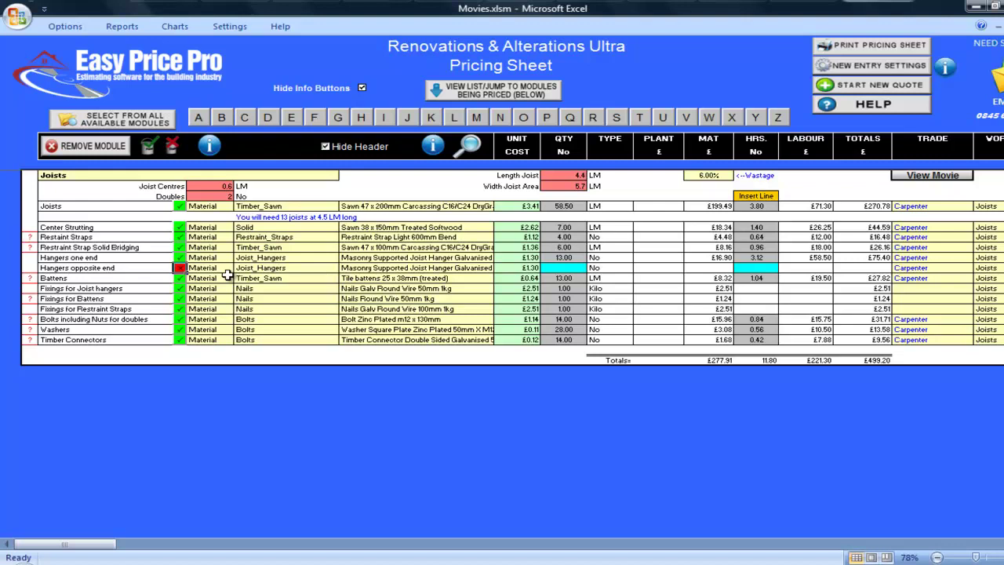
Review the detail forms for Battens, Restraint Strap Solid Bridging and Fixings for Battens, closing each one without changes
click(30, 277)
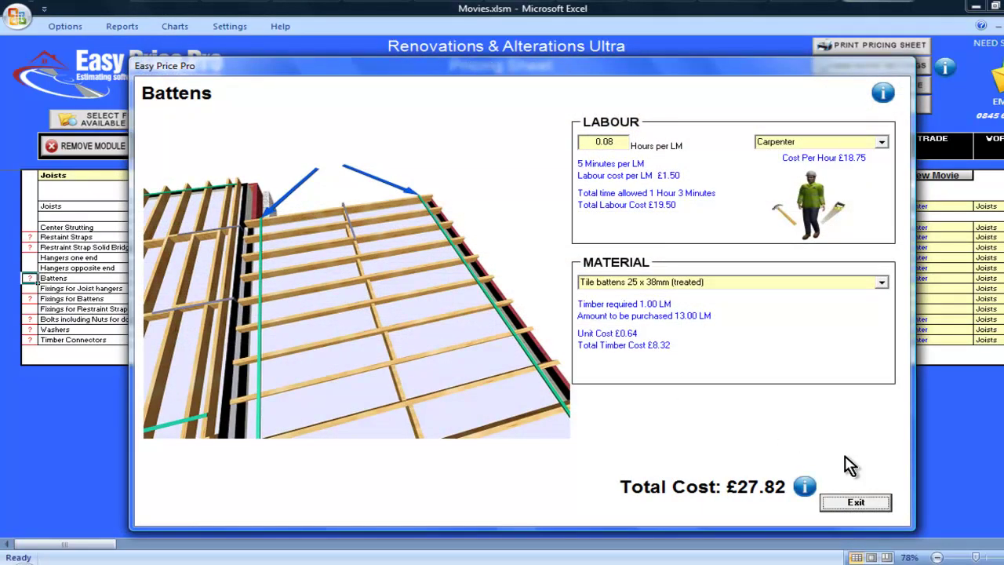
click(854, 502)
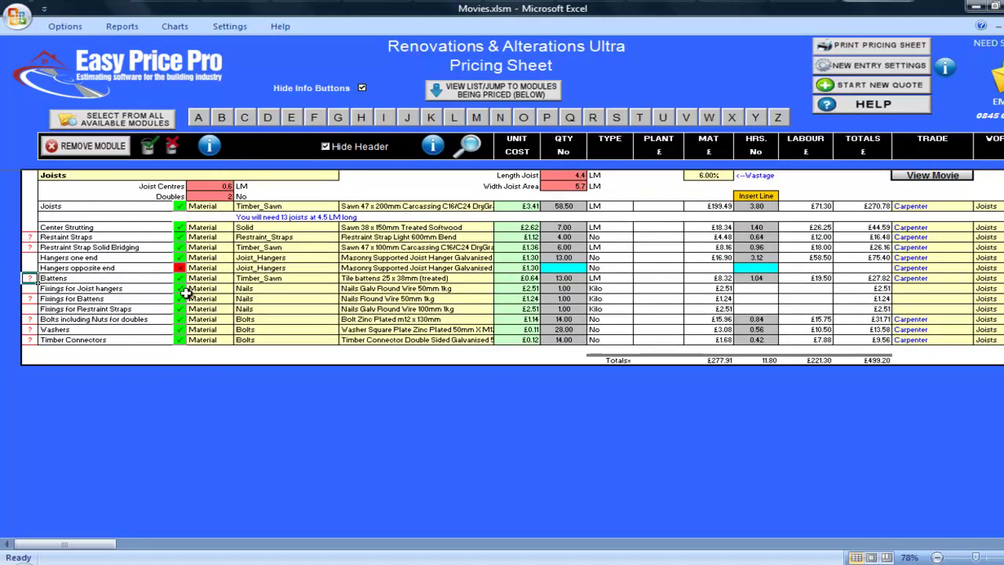
click(29, 247)
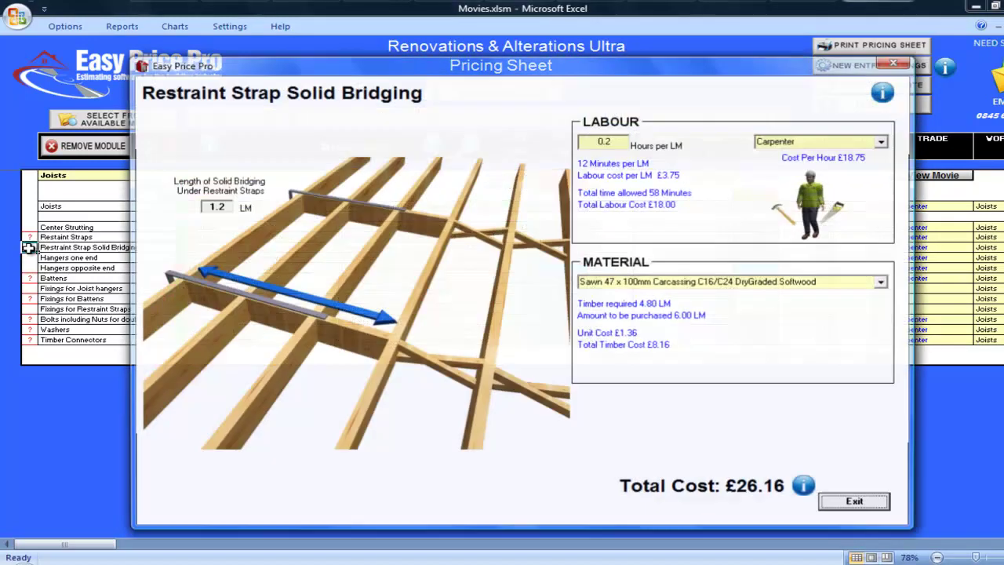
click(879, 499)
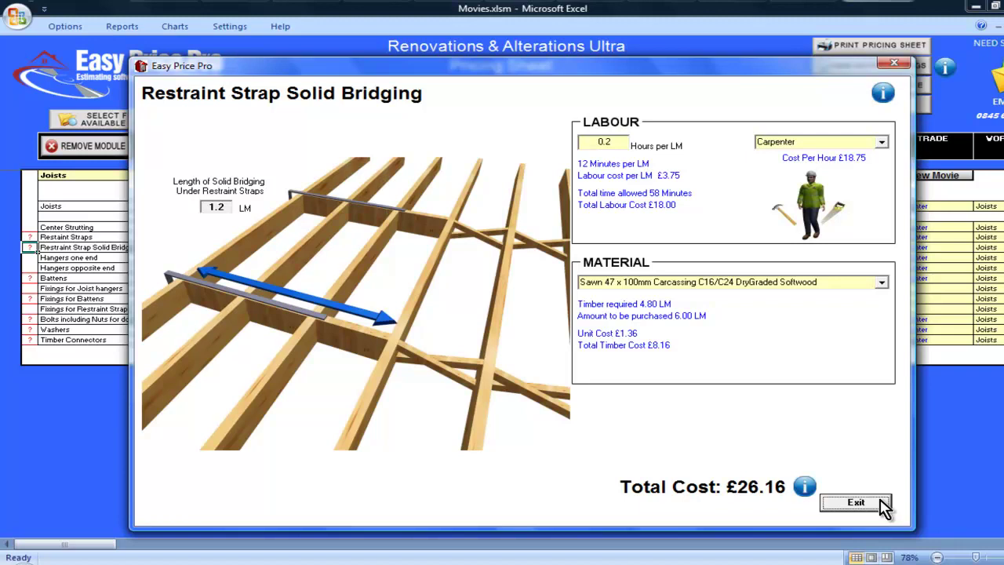
click(883, 504)
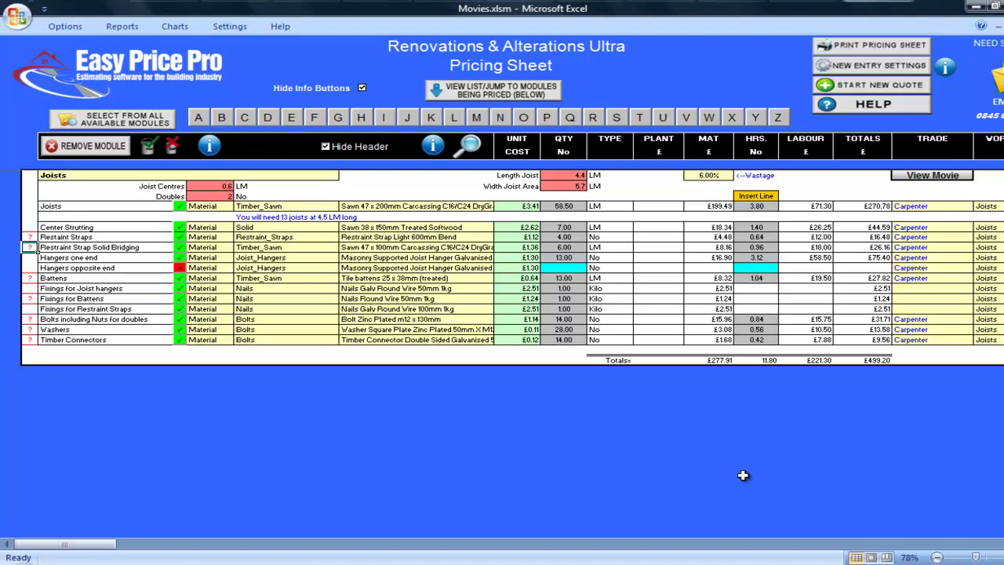
click(30, 298)
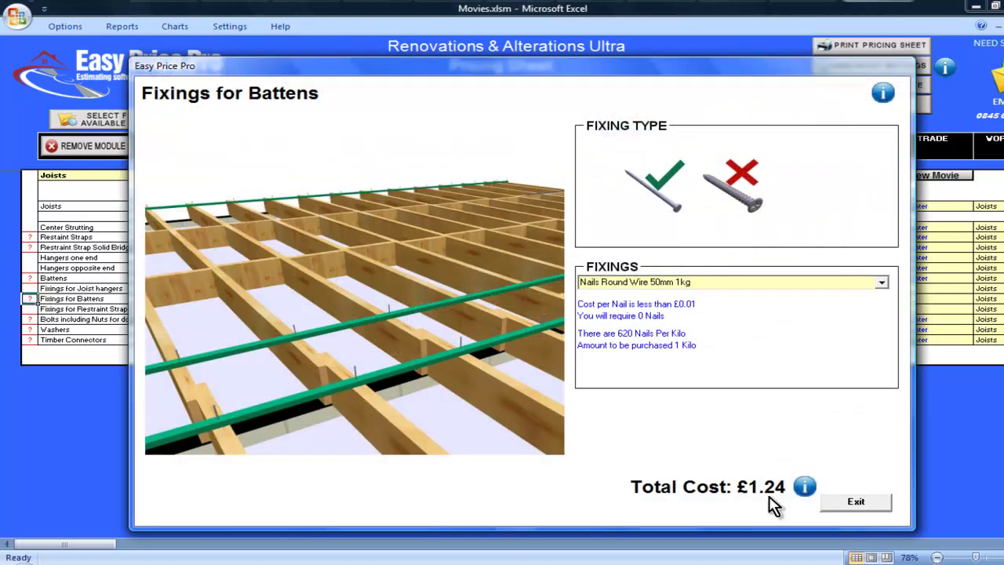
click(854, 502)
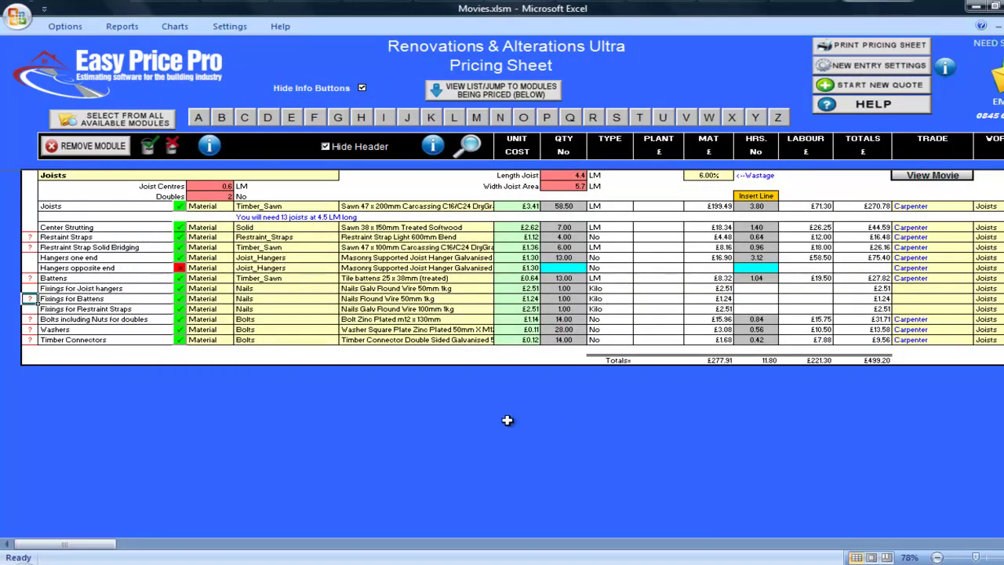
Set the centers between bolts to 0.4 LM in the details of Bolts including Nuts for doubles, and close the form
click(29, 318)
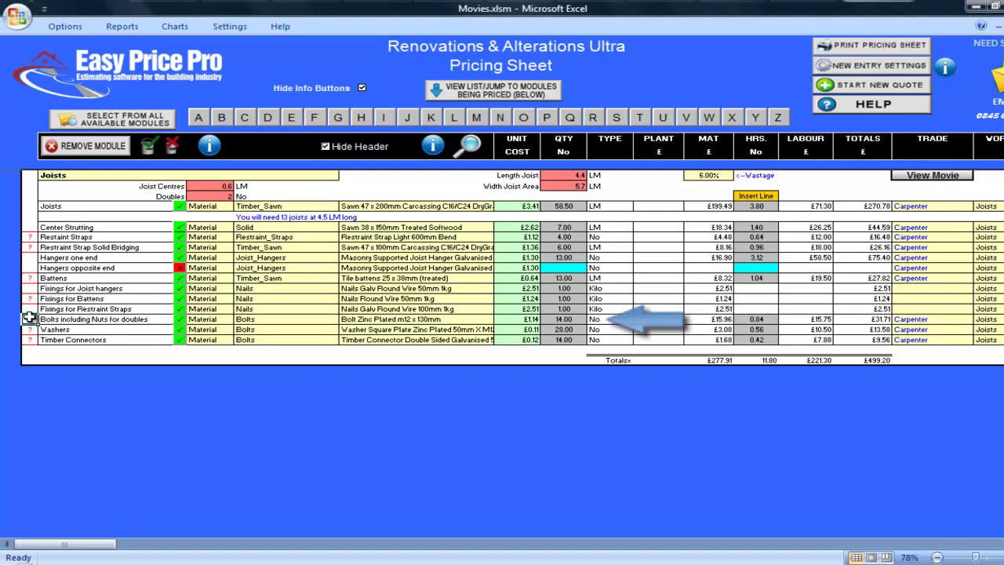
click(29, 319)
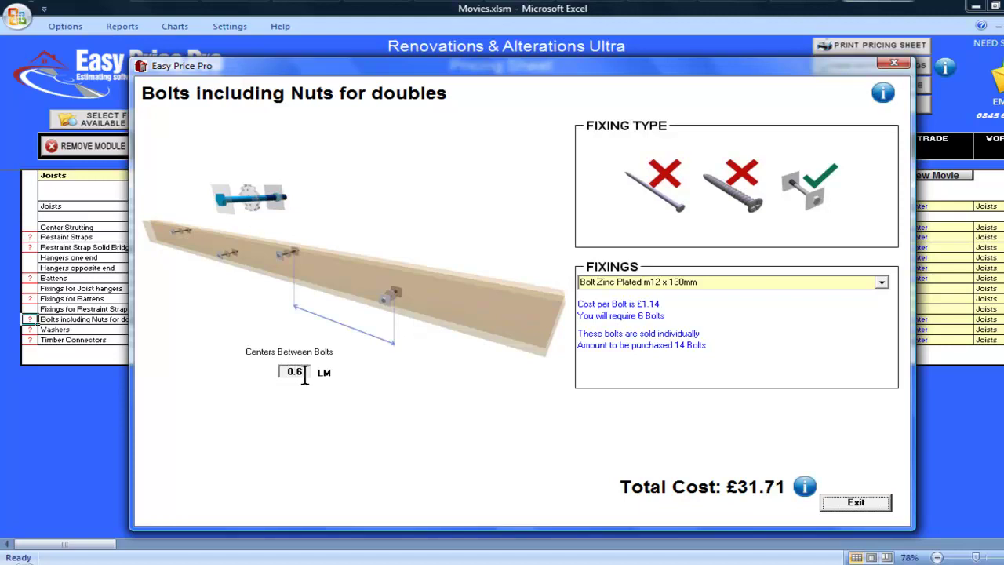
drag(295, 372, 301, 375)
text(4)
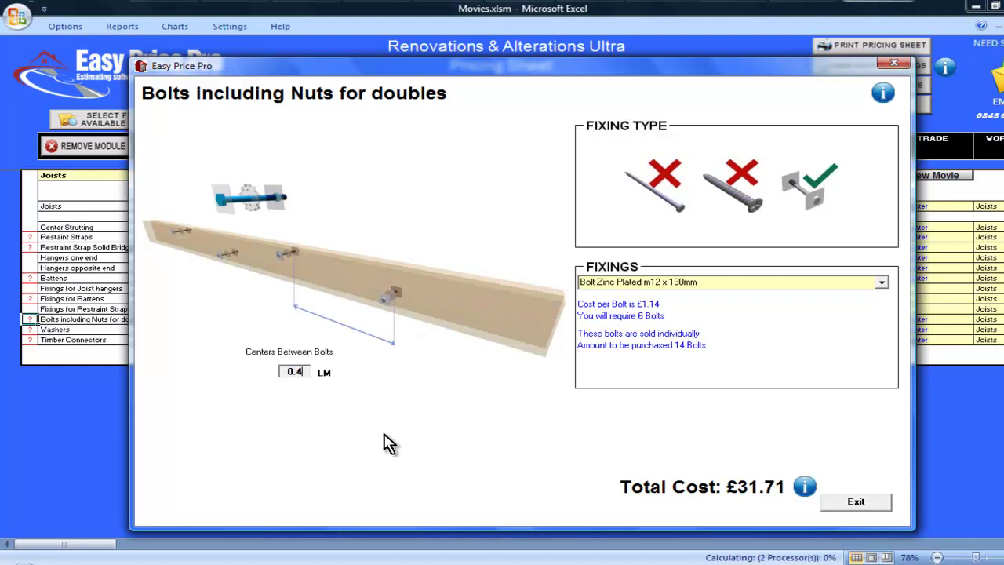
click(866, 506)
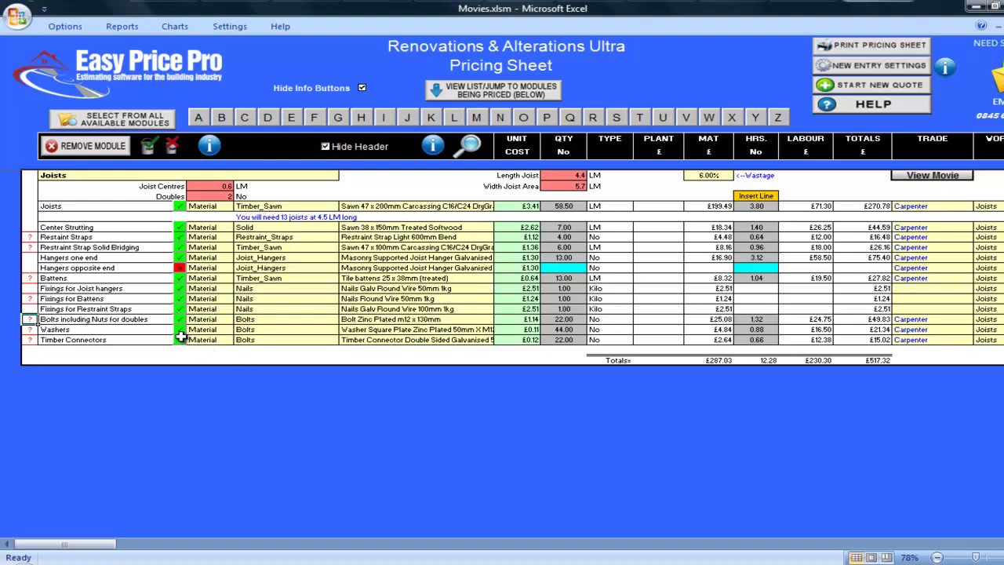
Exclude the Timber Connectors line from the Joists pricing
click(134, 340)
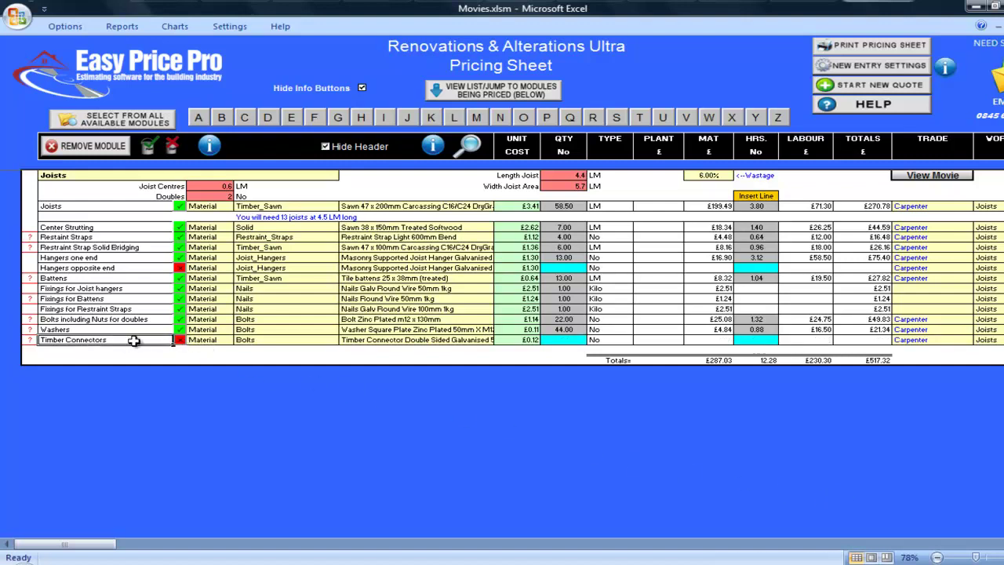
click(174, 340)
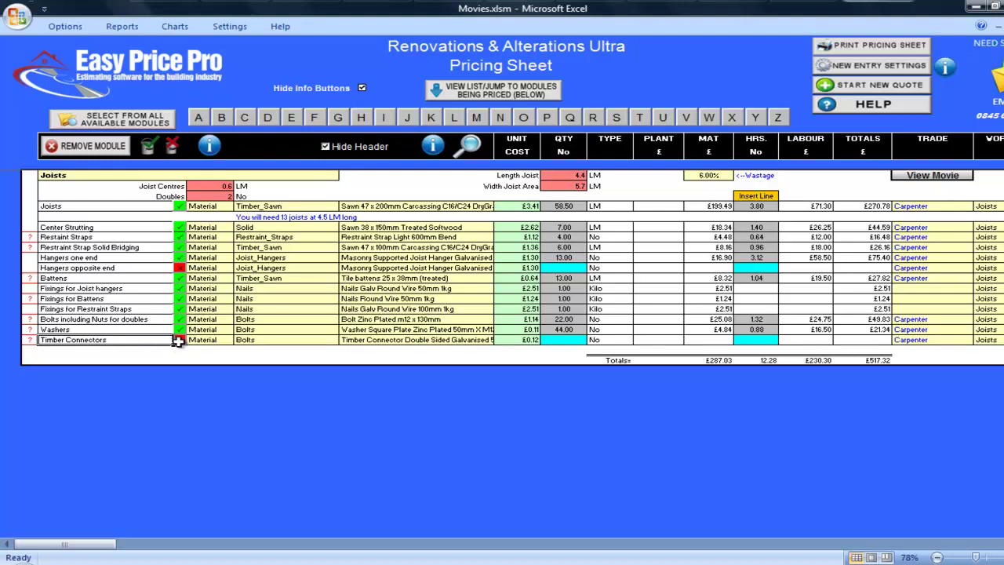